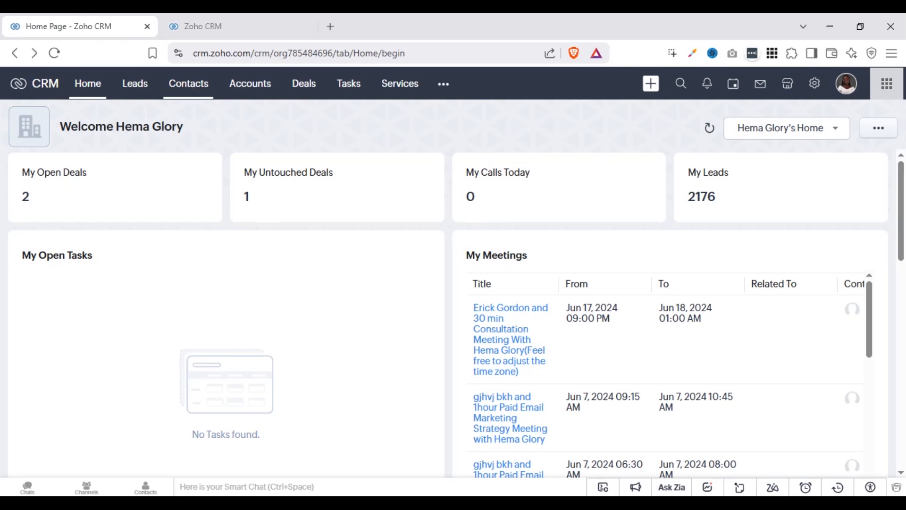
View the Mass Convert page for leads, and look at the Contacts module's record list
left_click(140, 100)
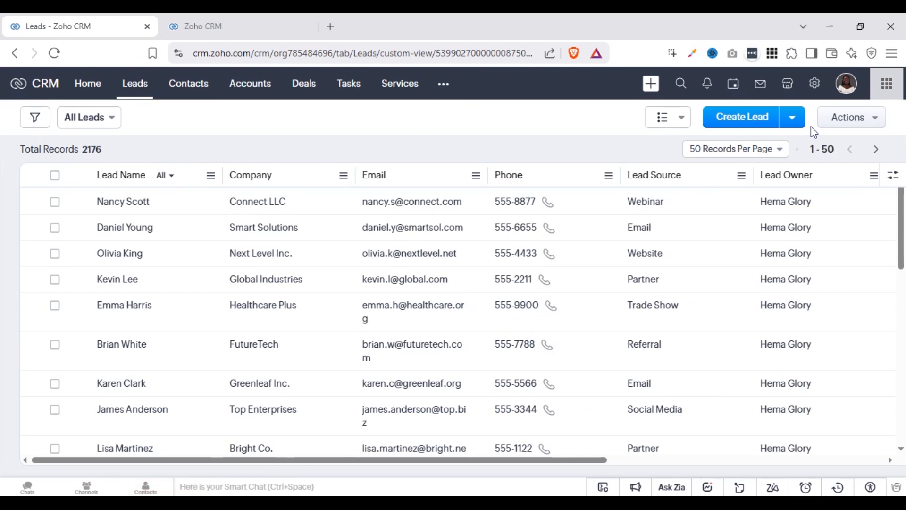
left_click(791, 128)
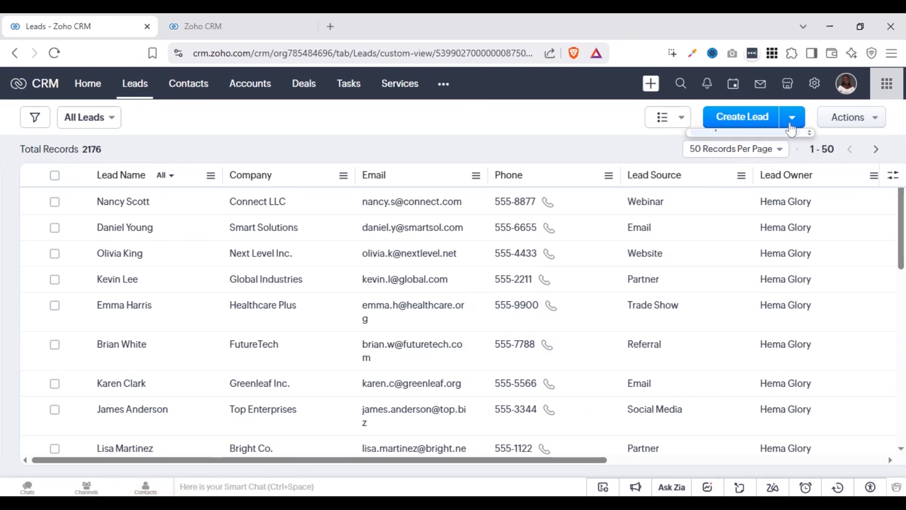
left_click(861, 122)
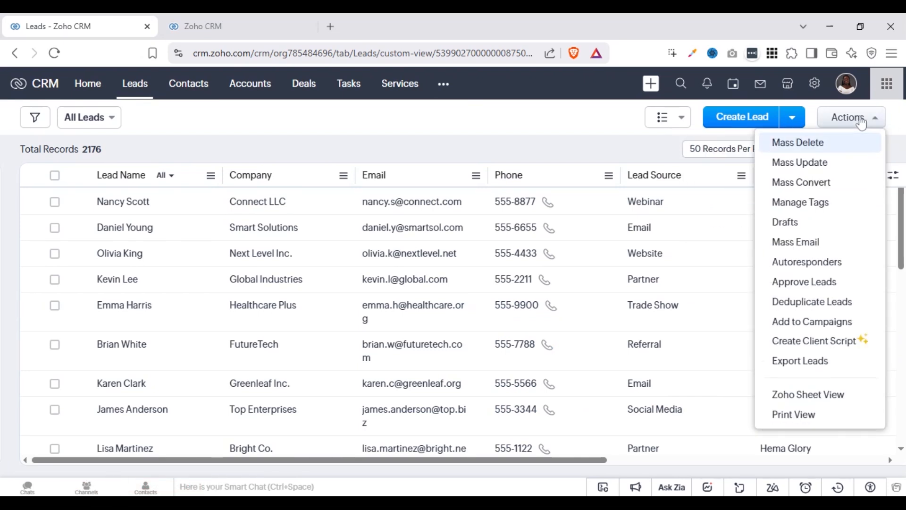
left_click(810, 187)
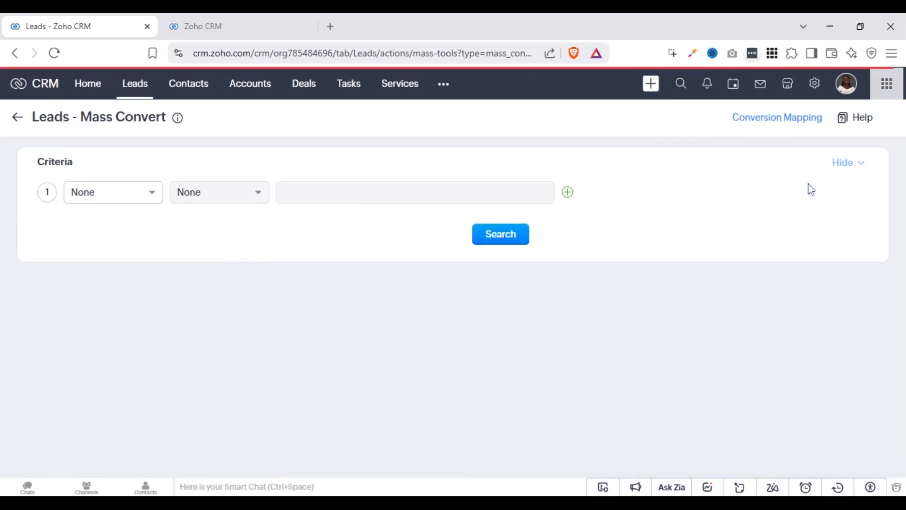
left_click(19, 120)
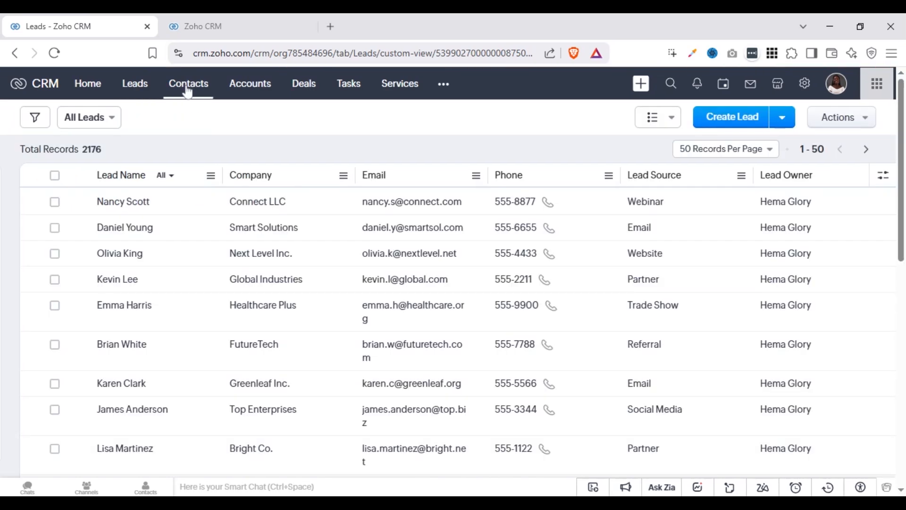
left_click(187, 87)
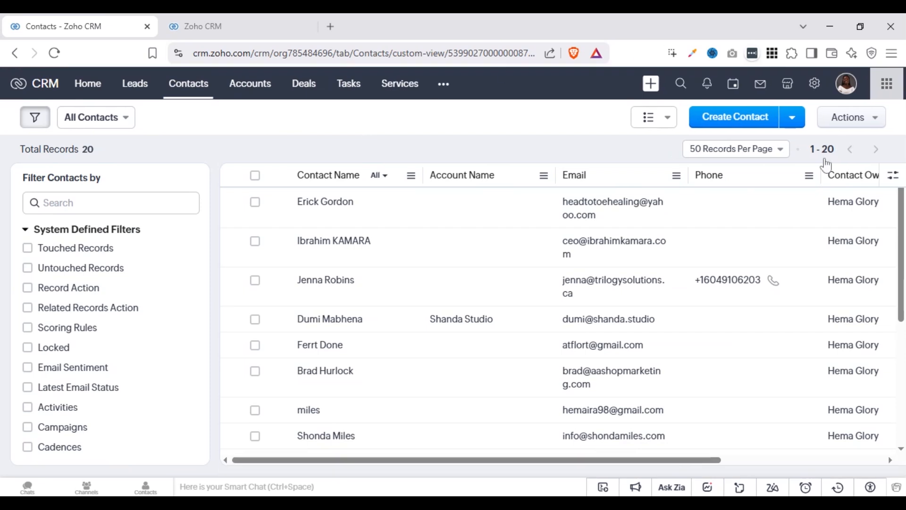
Create a new workflow rule named "Create Deals" for the Contacts module
left_click(814, 91)
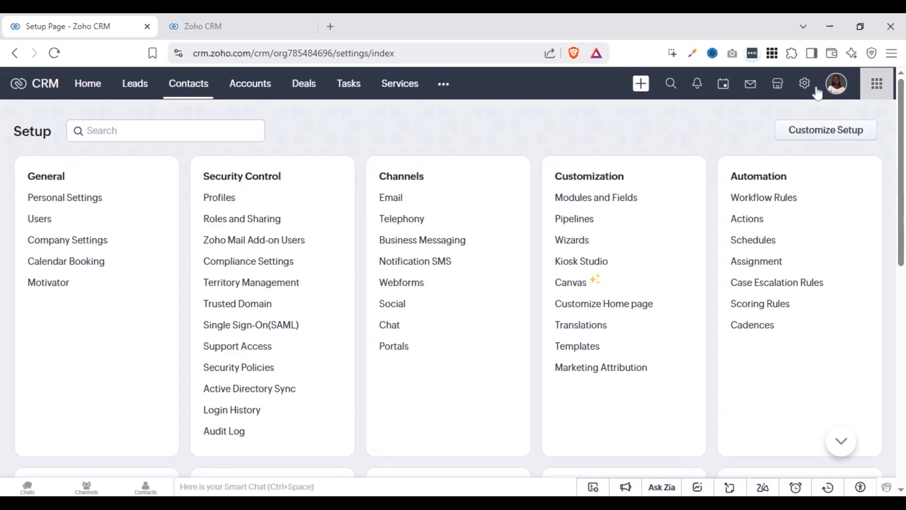
left_click(750, 202)
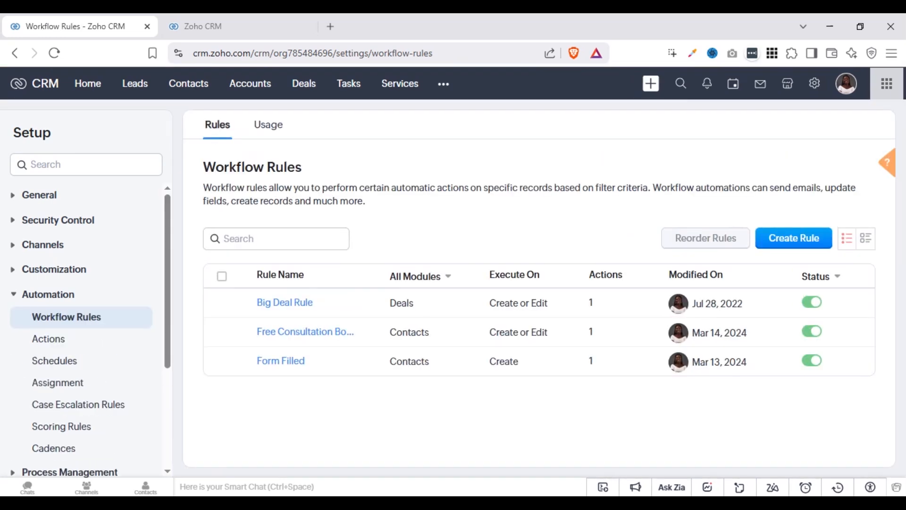
left_click(794, 239)
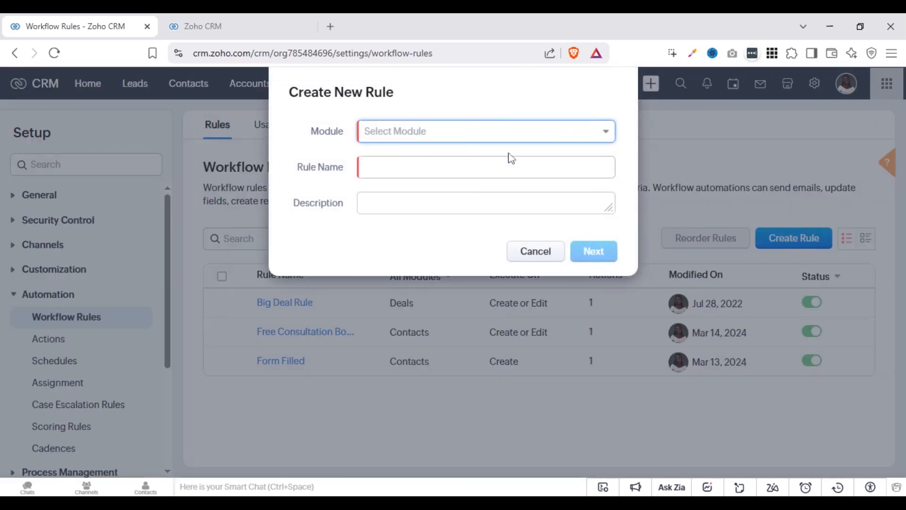
left_click(492, 142)
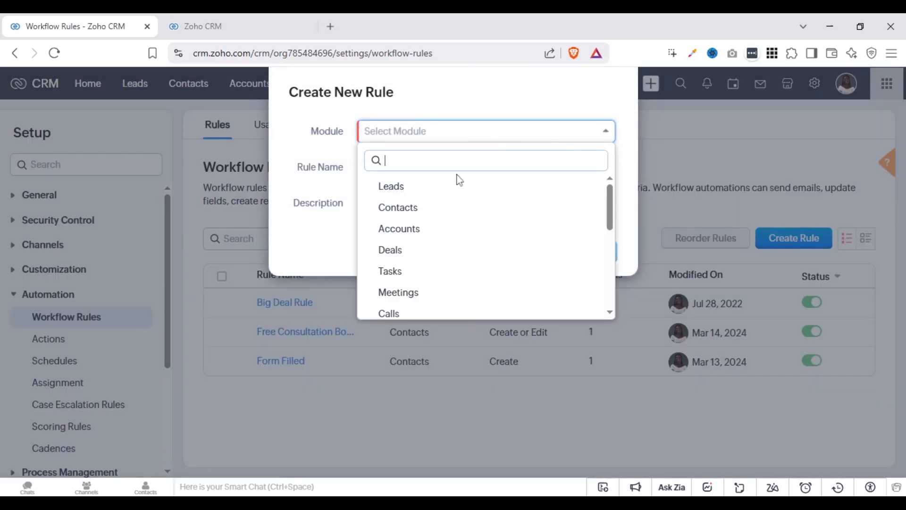
left_click(426, 218)
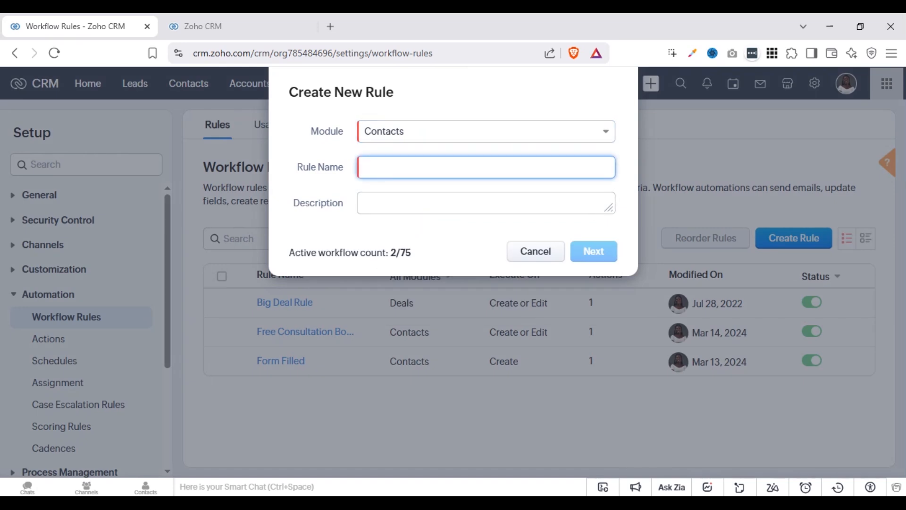
type("CR")
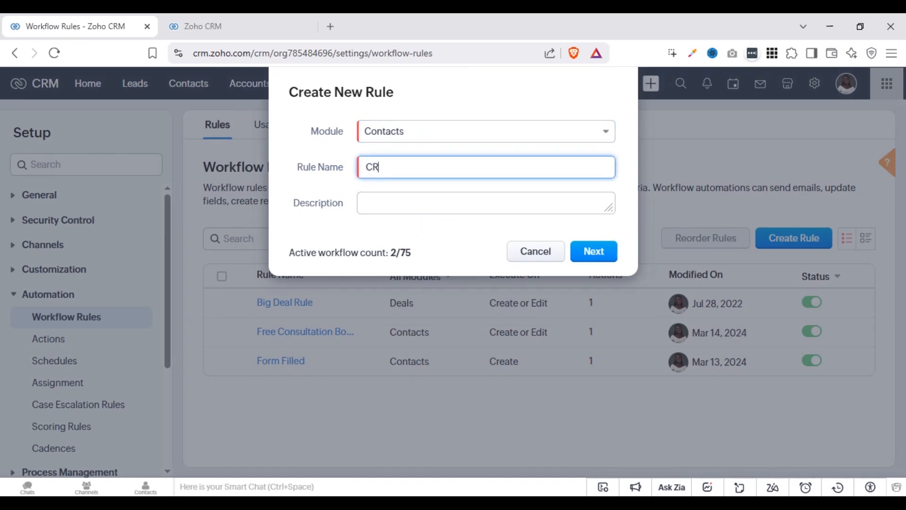
key("BackSpace")
type("reate Deals")
left_click(589, 253)
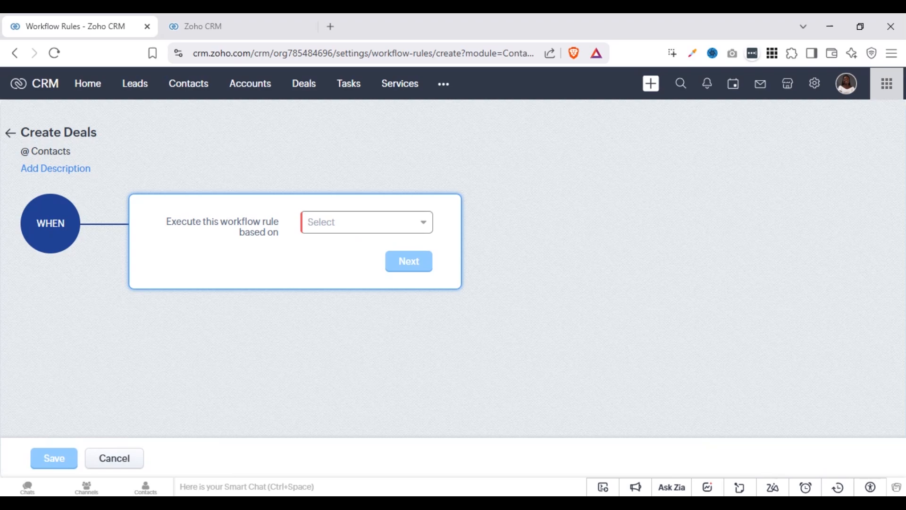
Set the rule to execute on the record action Create or Edit
left_click(358, 225)
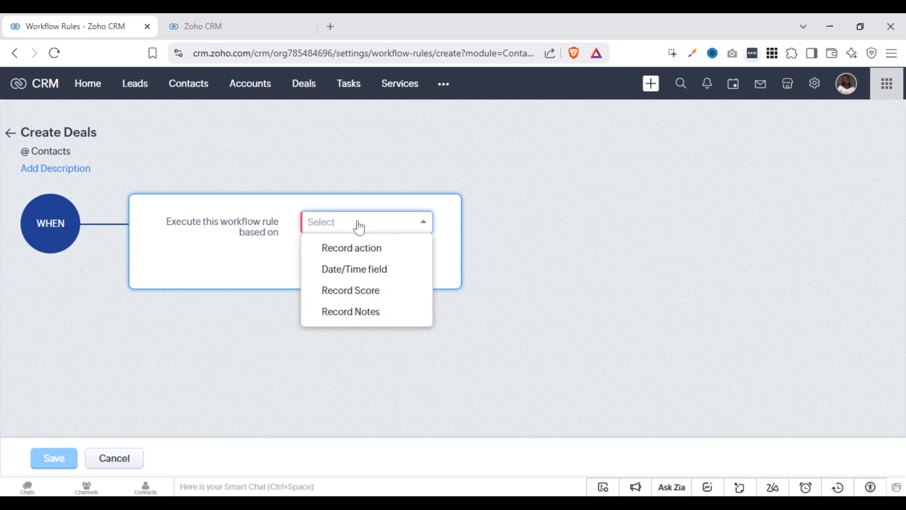
left_click(371, 258)
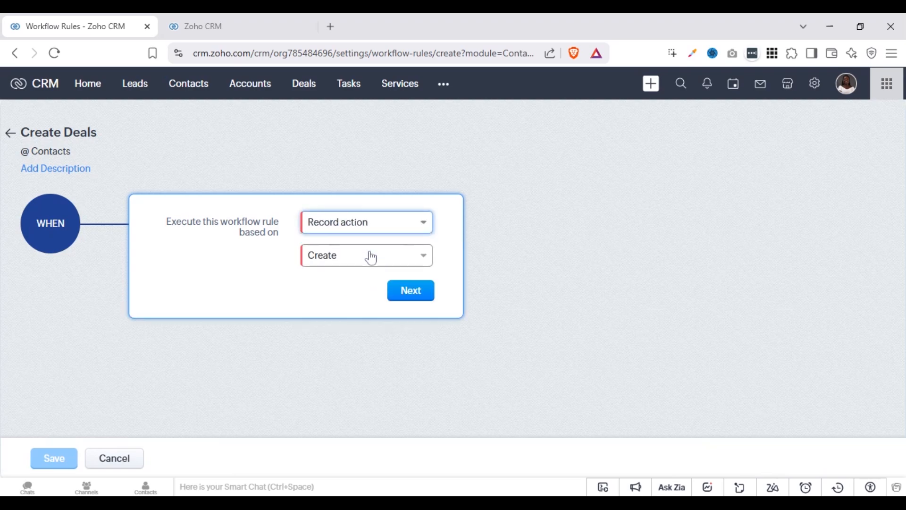
left_click(371, 258)
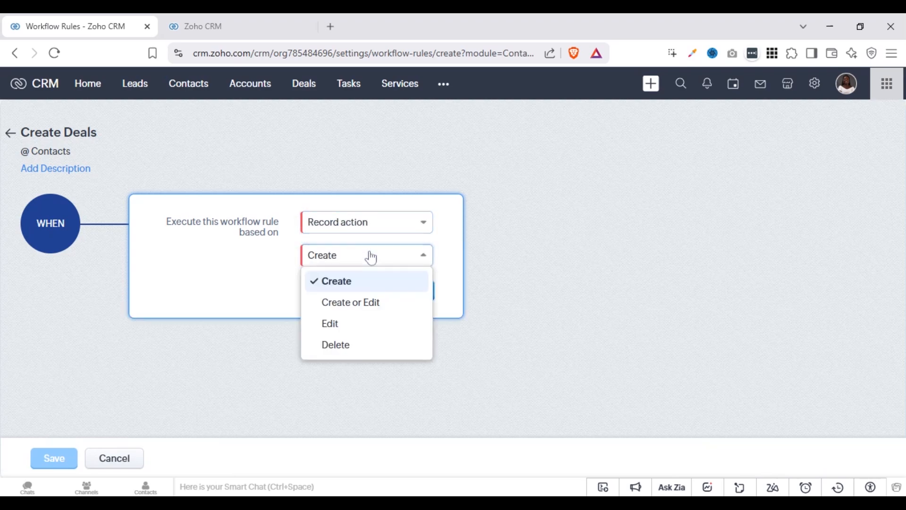
left_click(345, 300)
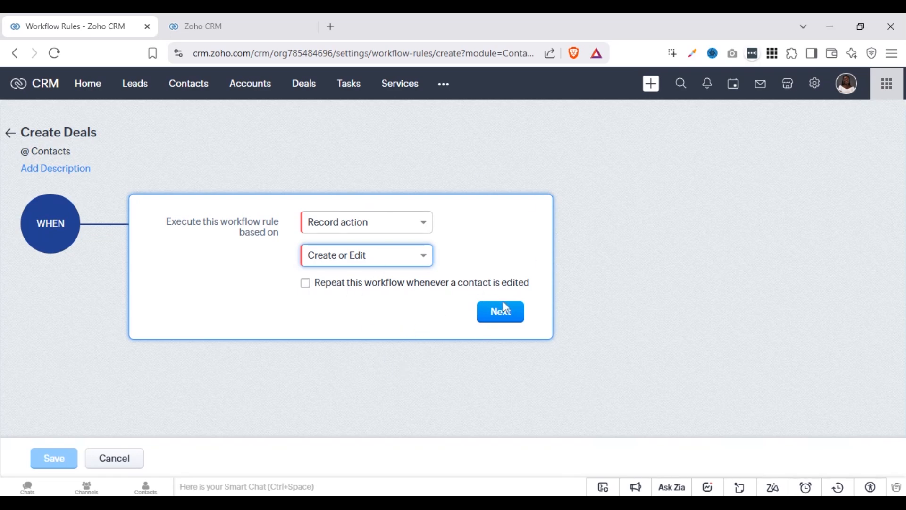
left_click(503, 314)
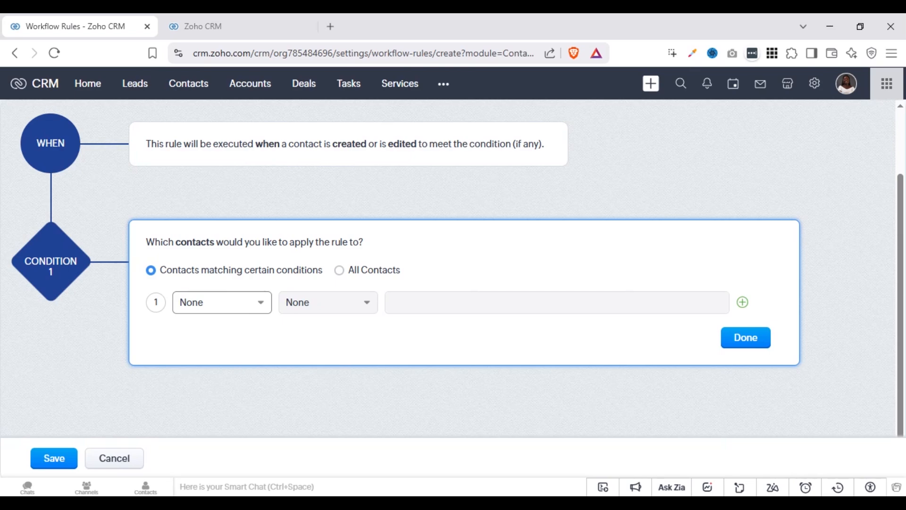
Apply the rule to contacts matching the condition Lead Source is Employee Referral or External Referral
left_click(249, 307)
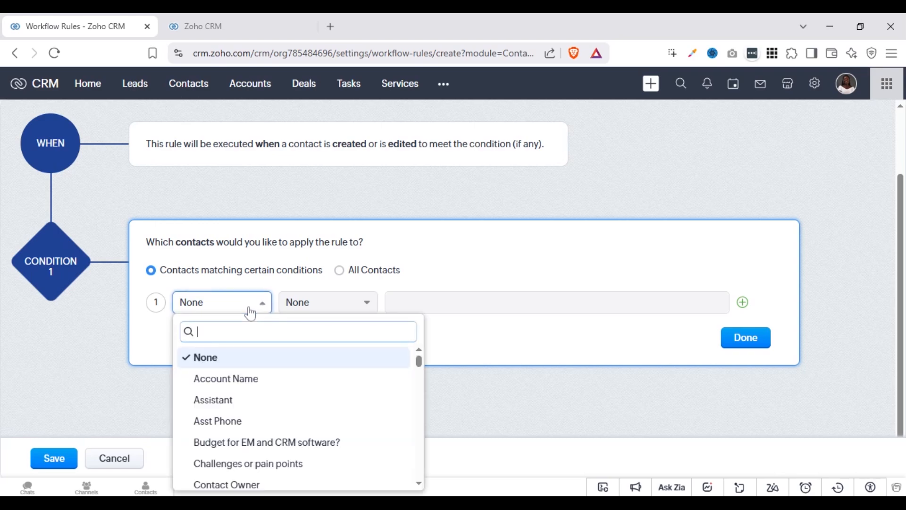
type("l")
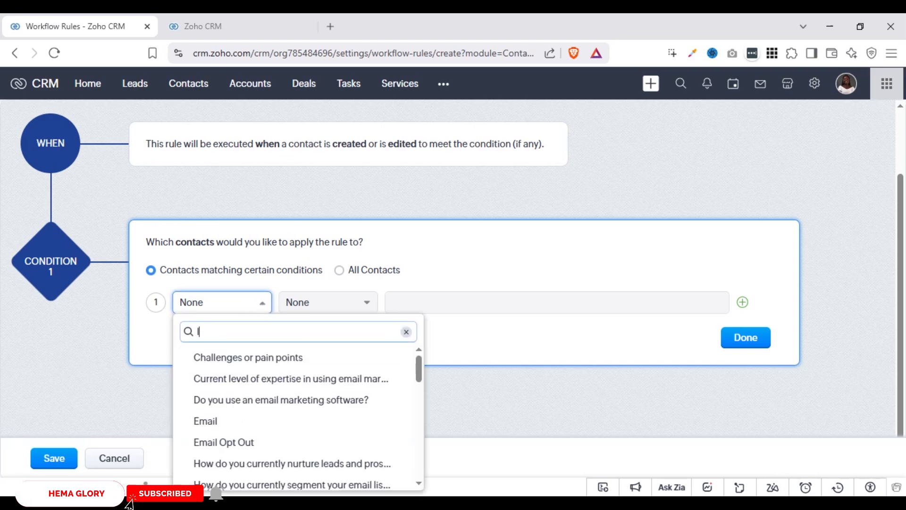
type("ead")
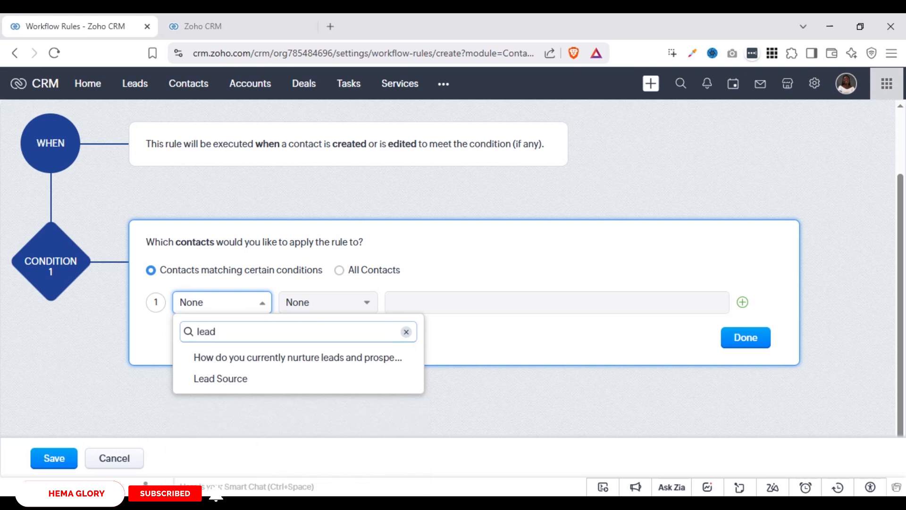
left_click(241, 385)
left_click(342, 308)
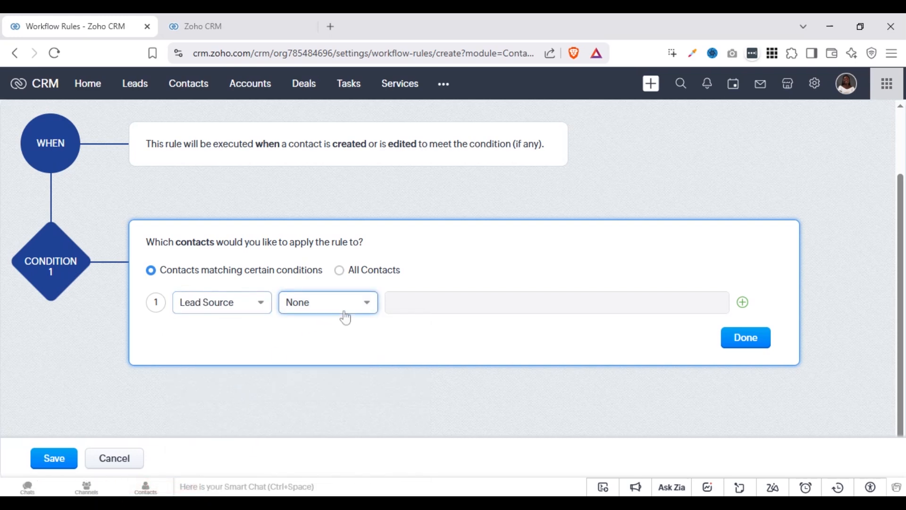
left_click(333, 358)
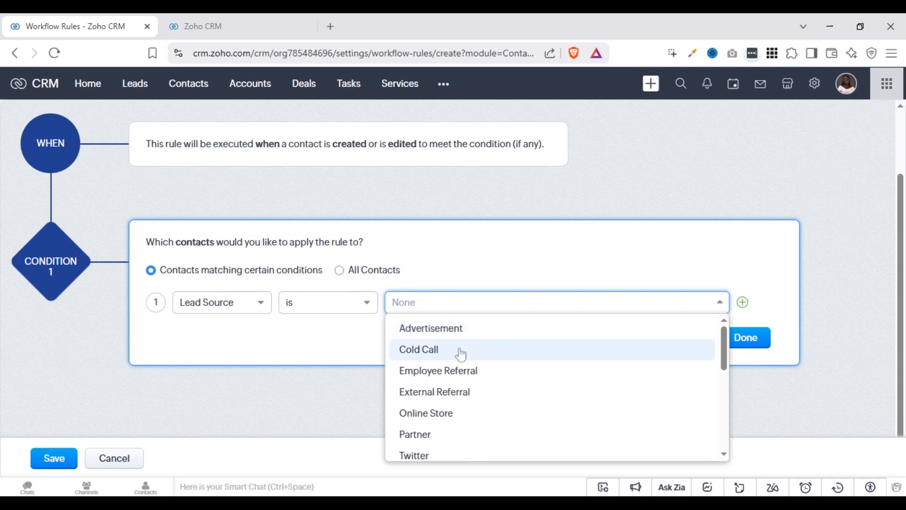
left_click(502, 380)
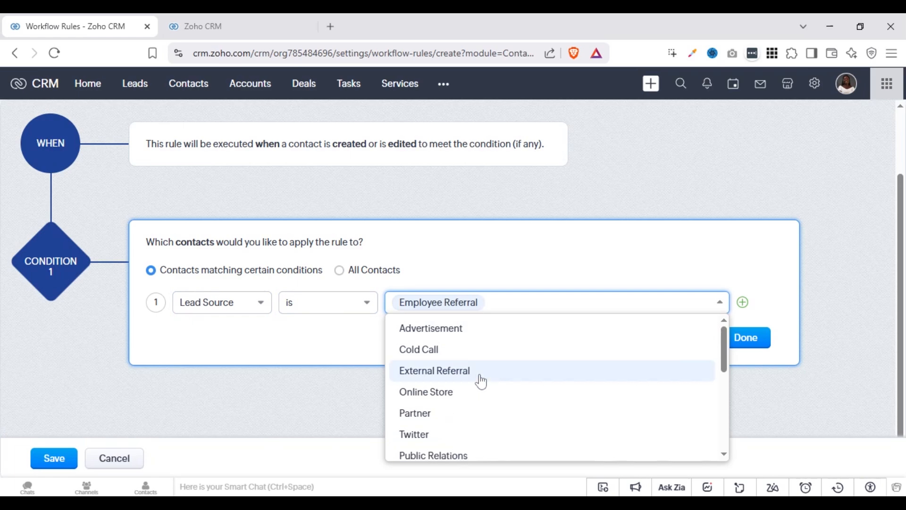
left_click(443, 370)
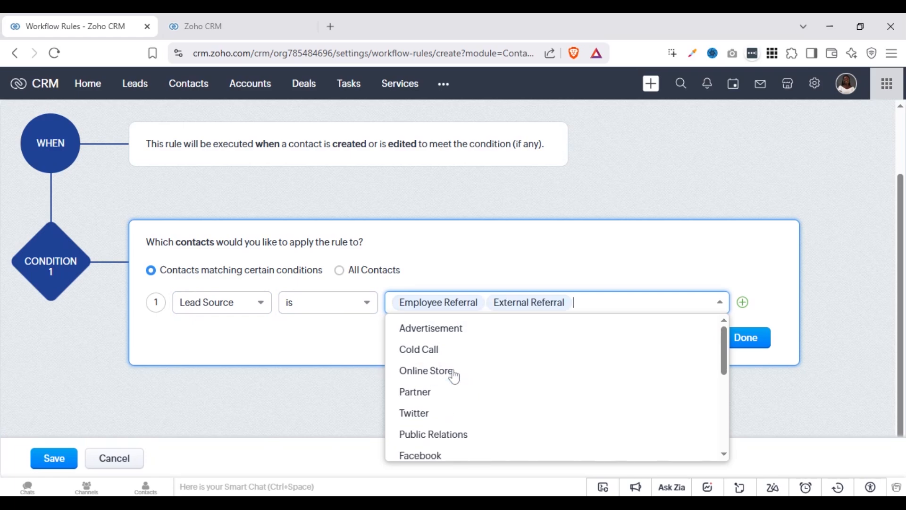
left_click(334, 344)
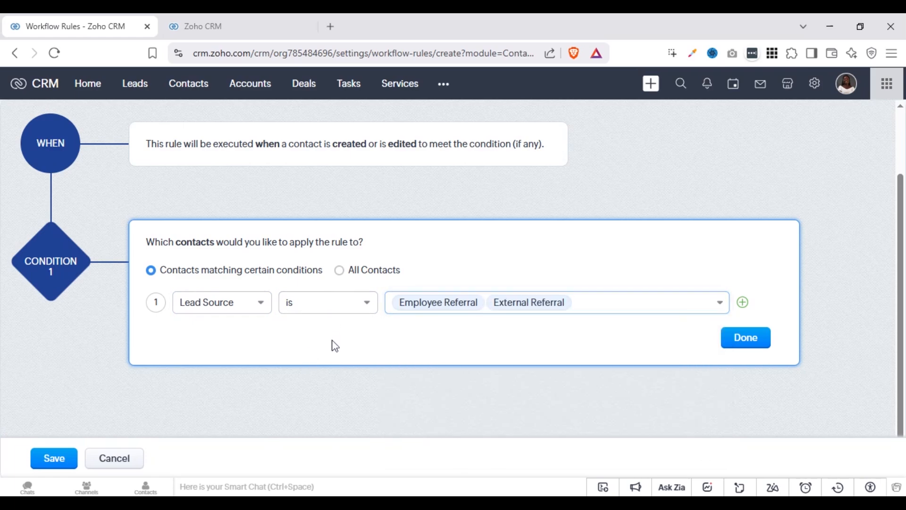
left_click(754, 346)
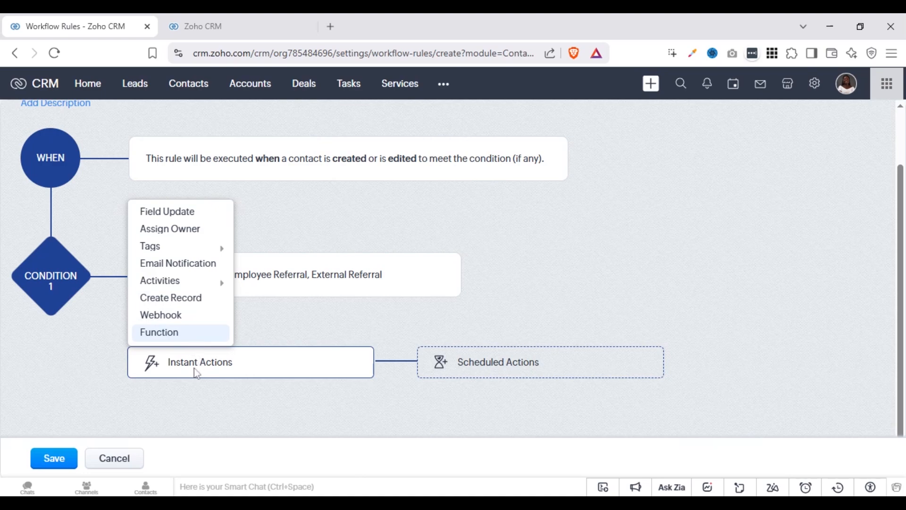
Add an instant Create Record action for the Deals module with the Standard layout
left_click(177, 304)
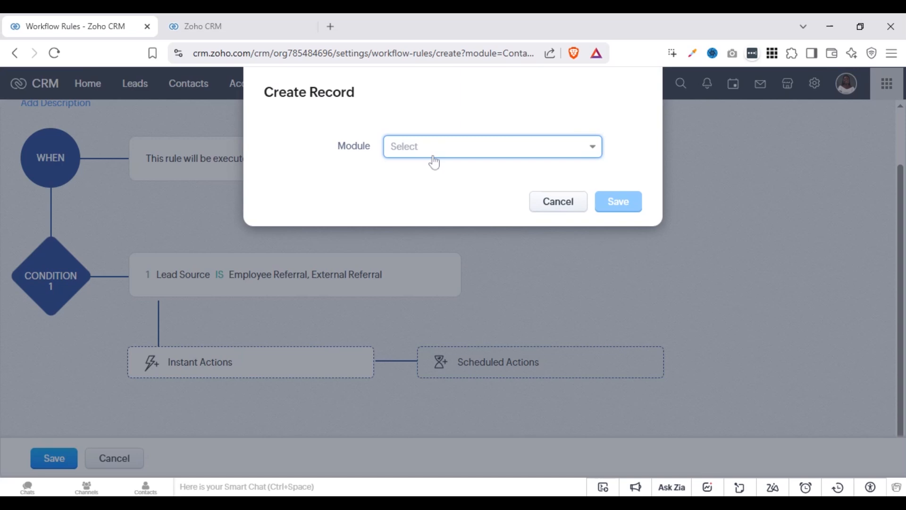
left_click(434, 156)
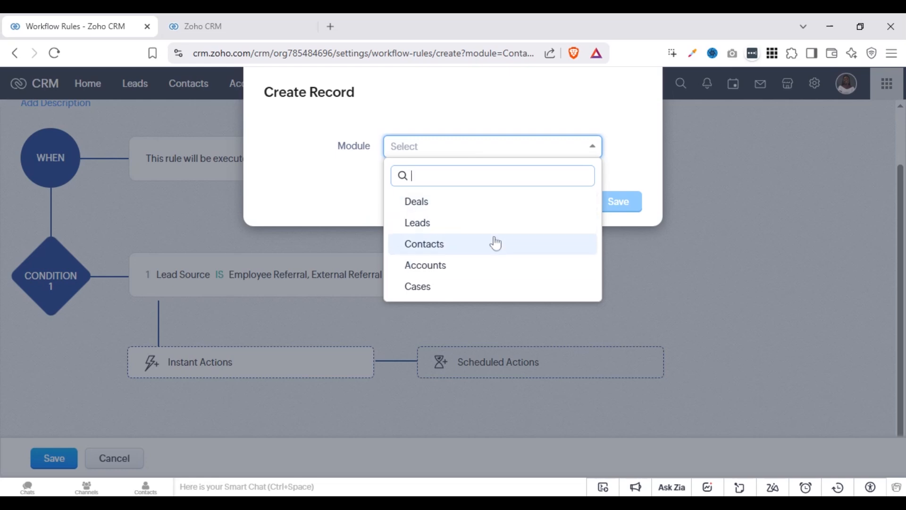
left_click(455, 201)
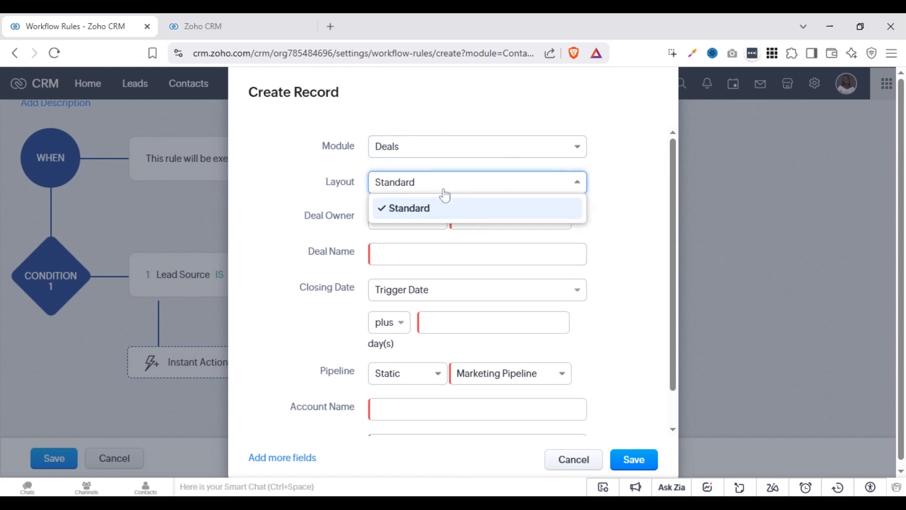
left_click(446, 212)
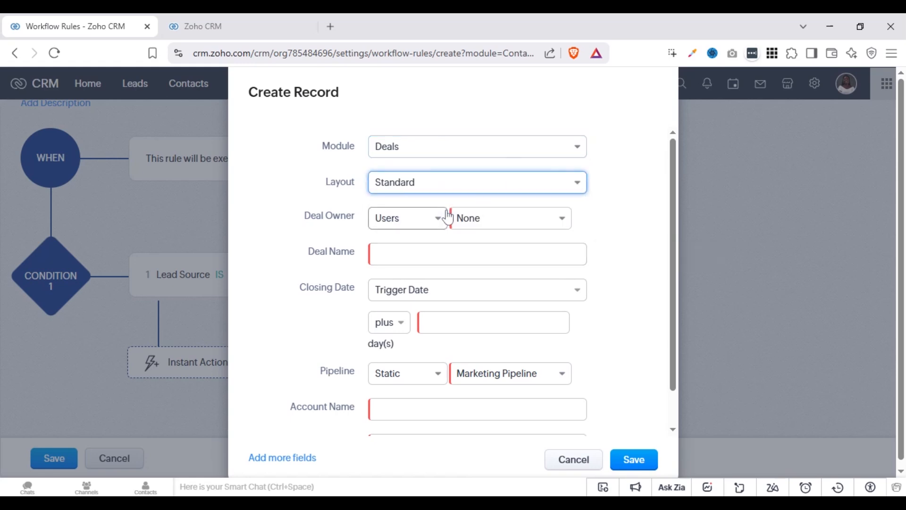
Set the new record's deal owner to the named CRM user, with Users as the owner type
left_click(426, 229)
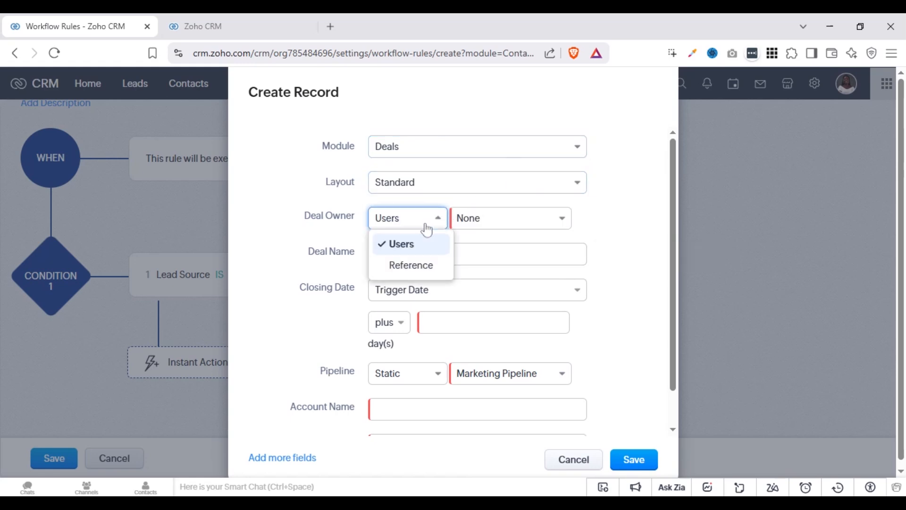
left_click(409, 246)
left_click(478, 225)
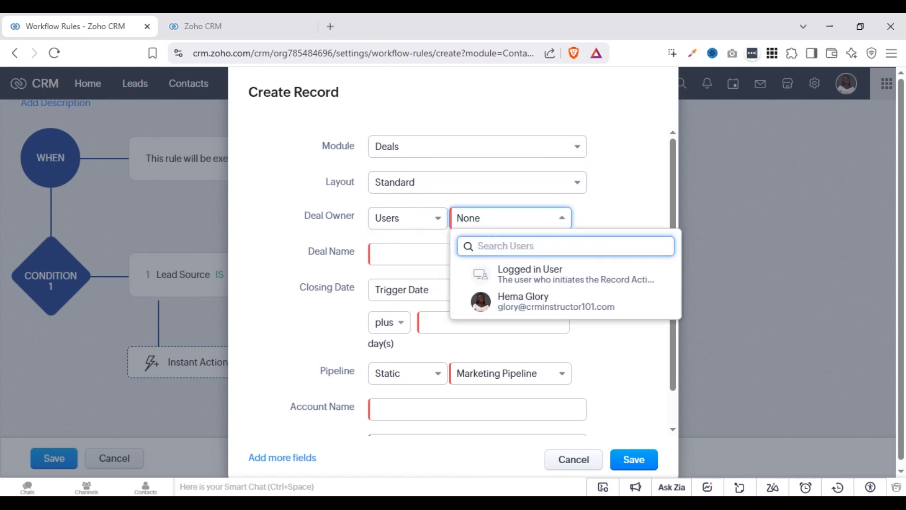
left_click(524, 307)
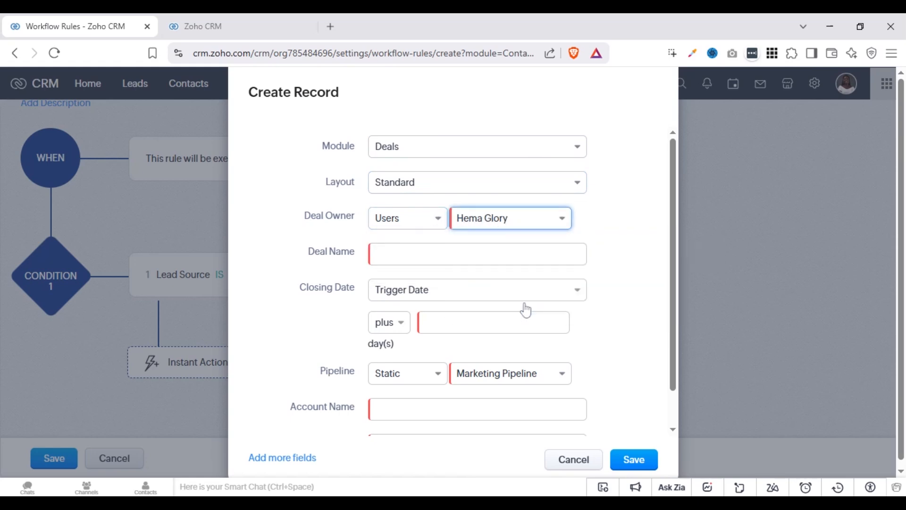
left_click(501, 227)
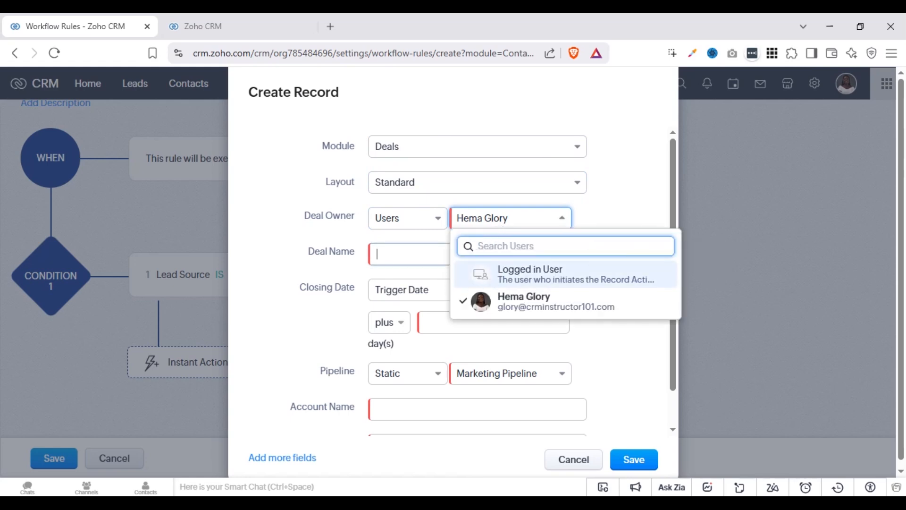
Fill the new deal's Deal Name with the contact's Contact Name merge field
left_click(410, 255)
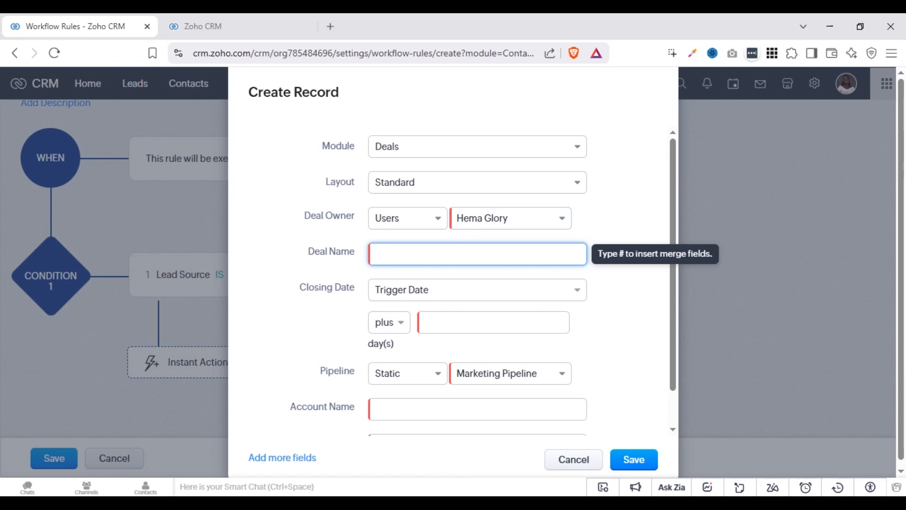
type("#")
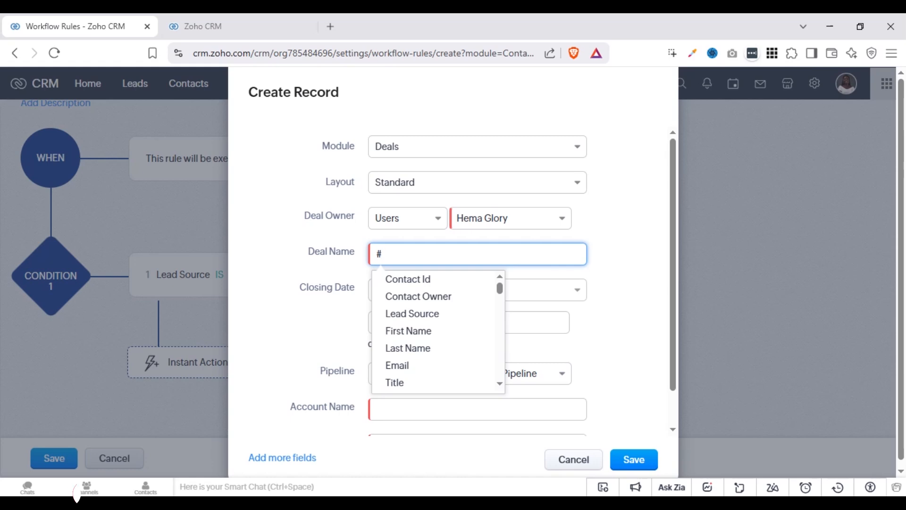
scroll(502, 352, "down", 2)
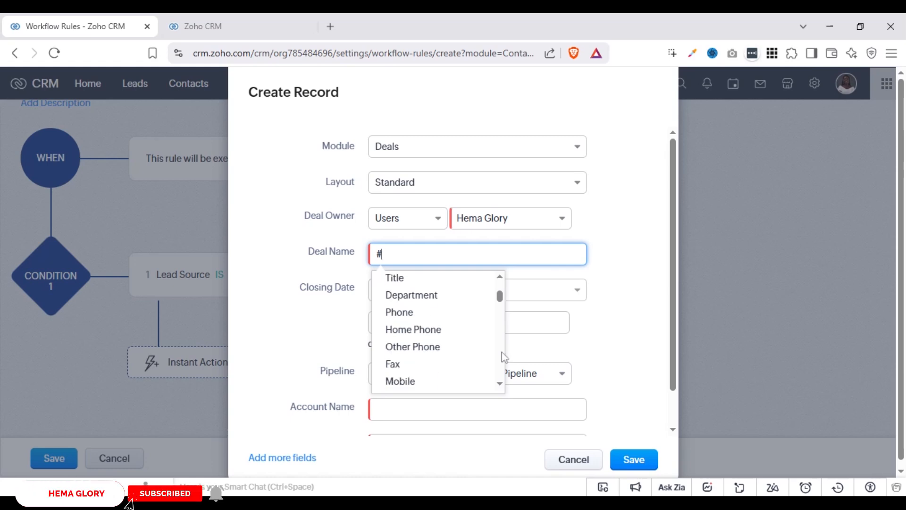
type("com")
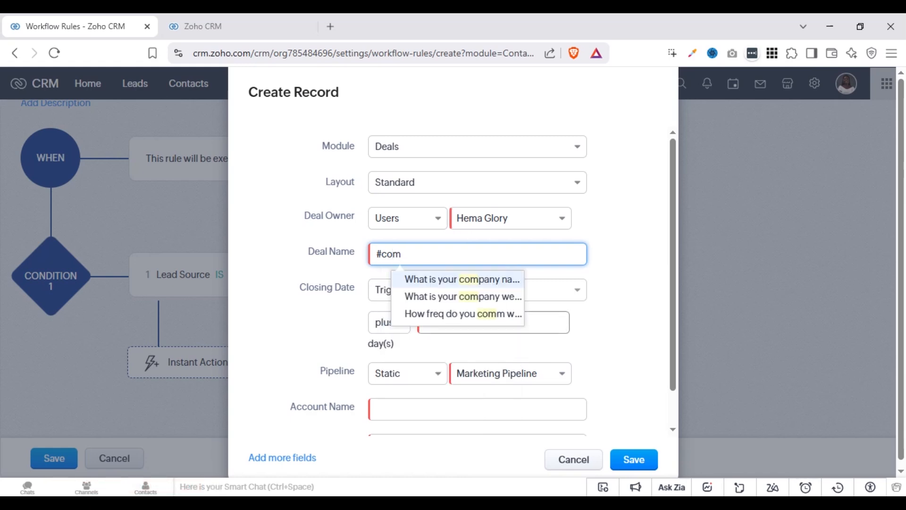
key("BackSpace")
key("BackSpace")
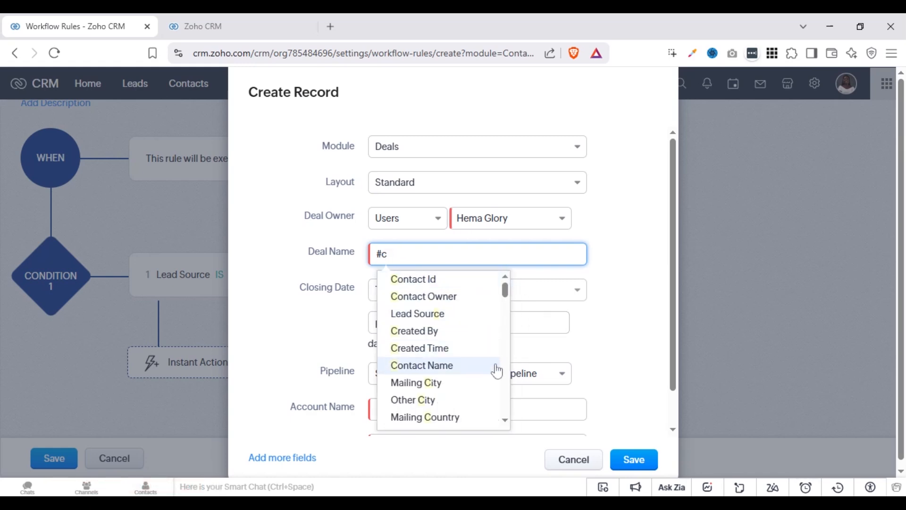
left_click(483, 370)
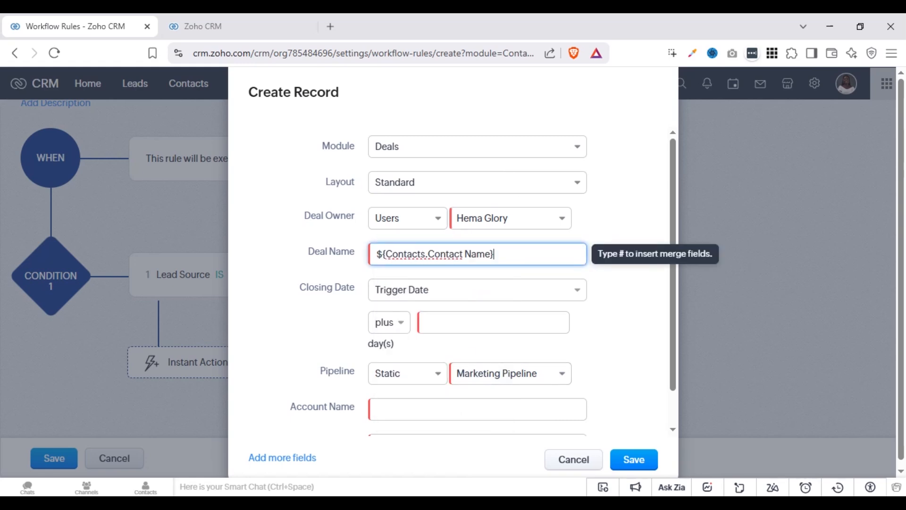
left_click(494, 254)
Set the deal's closing date to Trigger Date plus 60 days
left_click(489, 302)
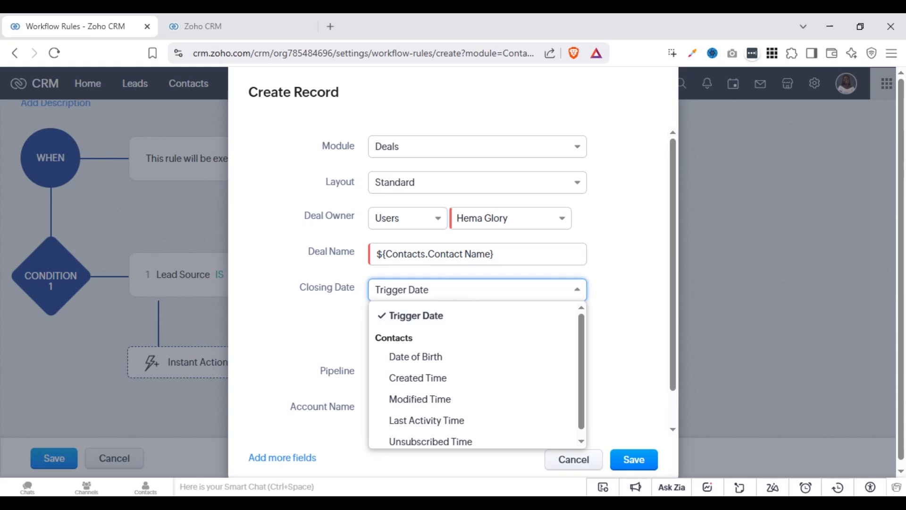
left_click(462, 330)
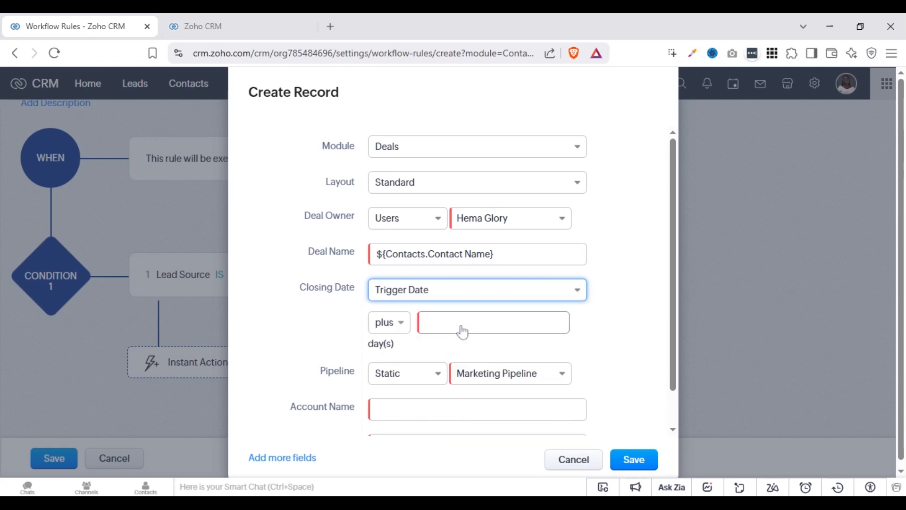
left_click(493, 322)
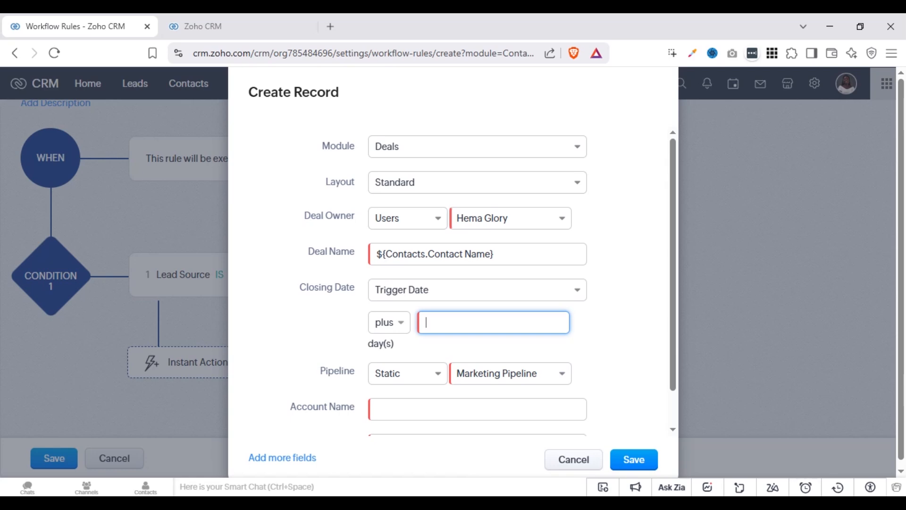
type("60")
Choose Marketing Pipeline as the deal's pipeline and fill Account Name with the contact's Account Name merge field
left_click(503, 380)
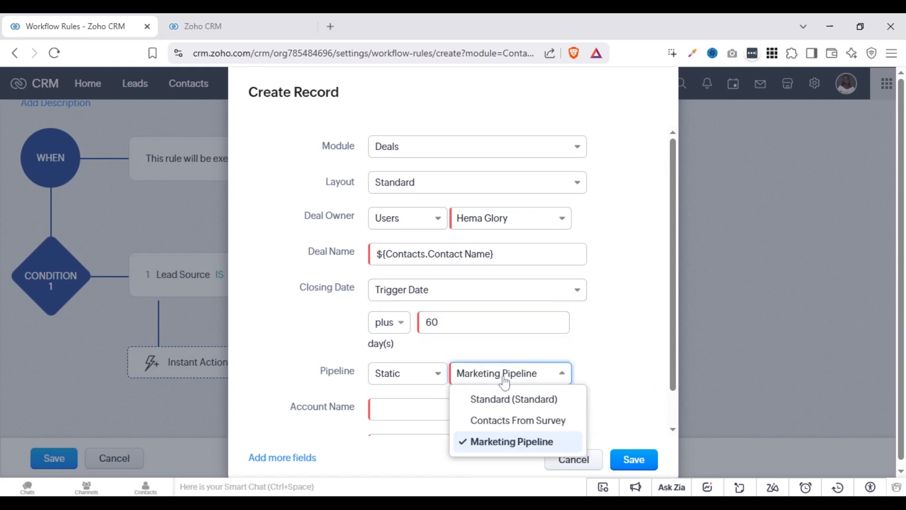
left_click(496, 443)
scroll(672, 413, "down", 2)
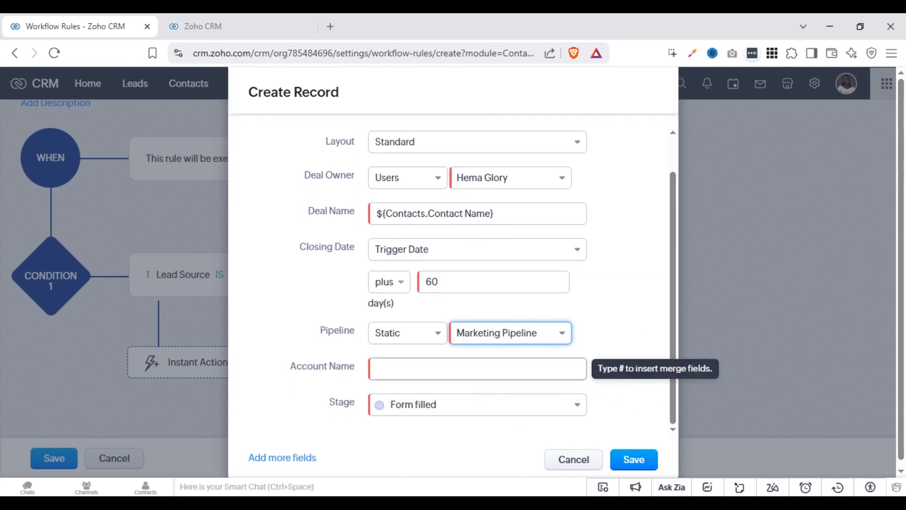
left_click(470, 368)
type("#")
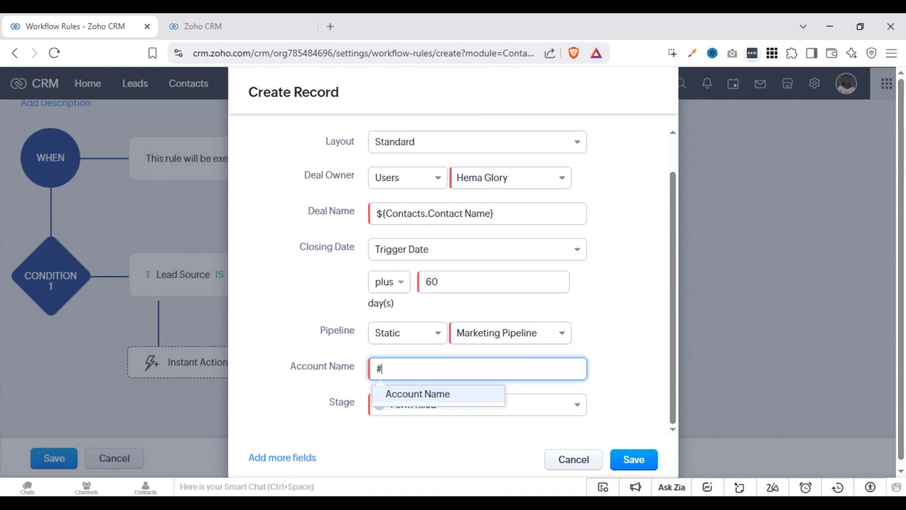
left_click(428, 396)
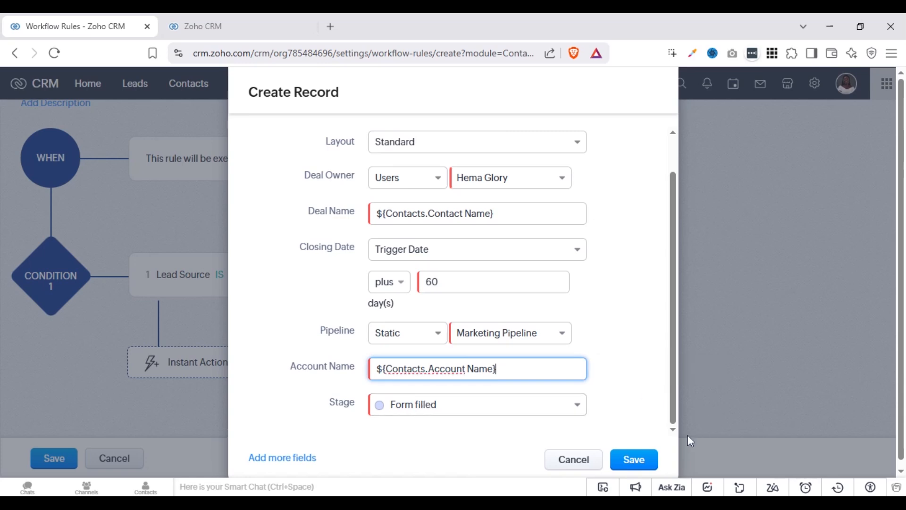
Set the deal's stage to Lead Qualification and save the Create Record action
left_click(494, 415)
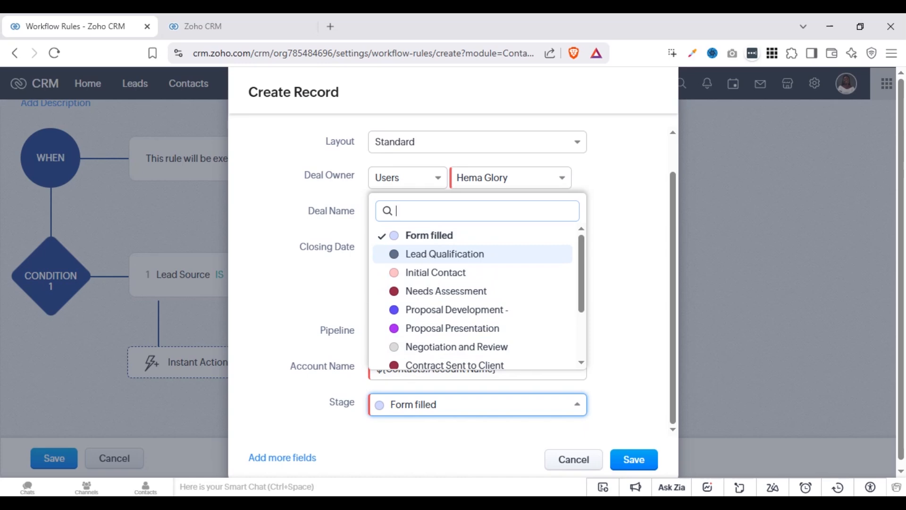
left_click(425, 255)
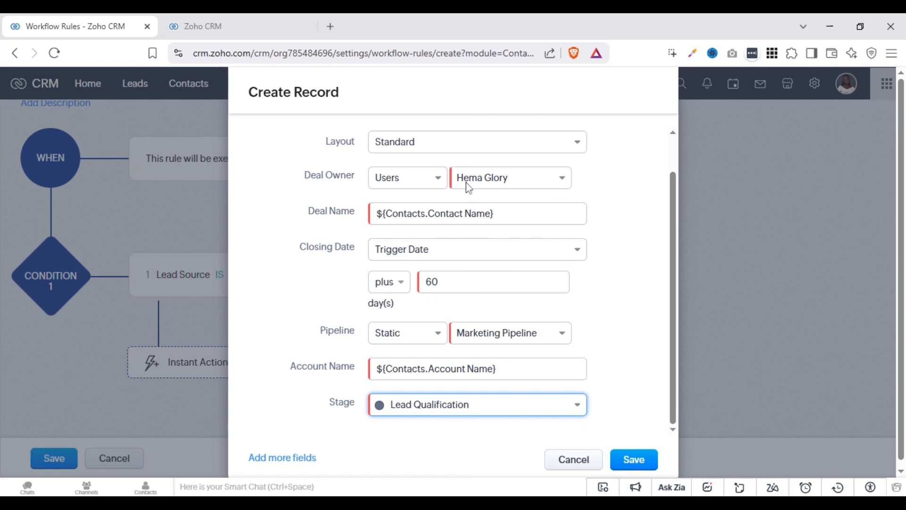
scroll(674, 166, "up", 2)
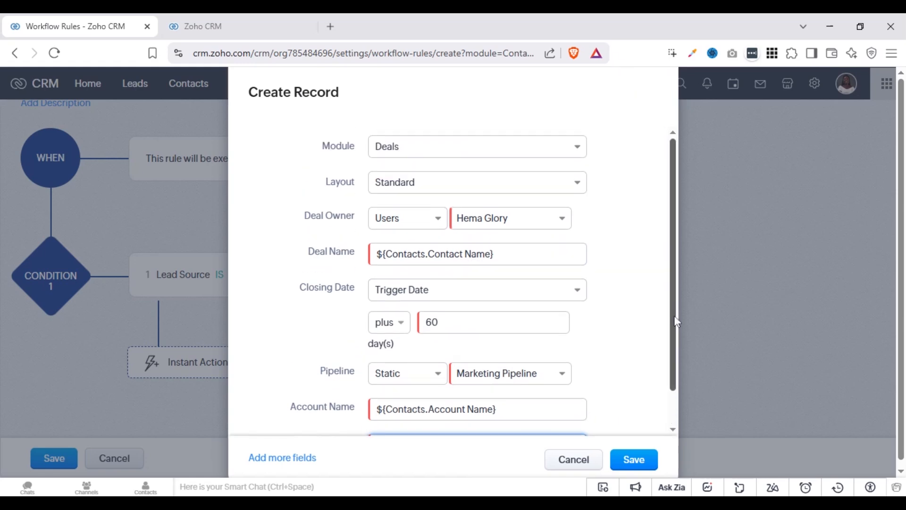
scroll(677, 403, "down", 1)
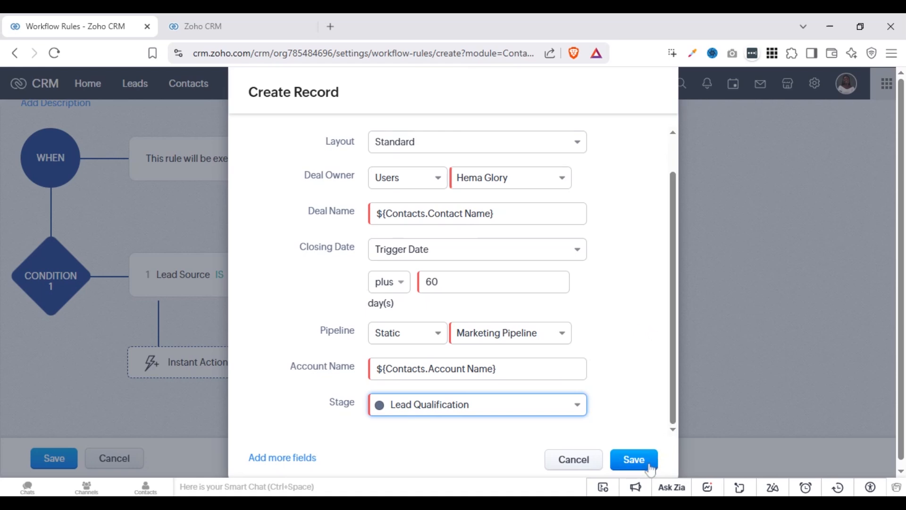
left_click(633, 463)
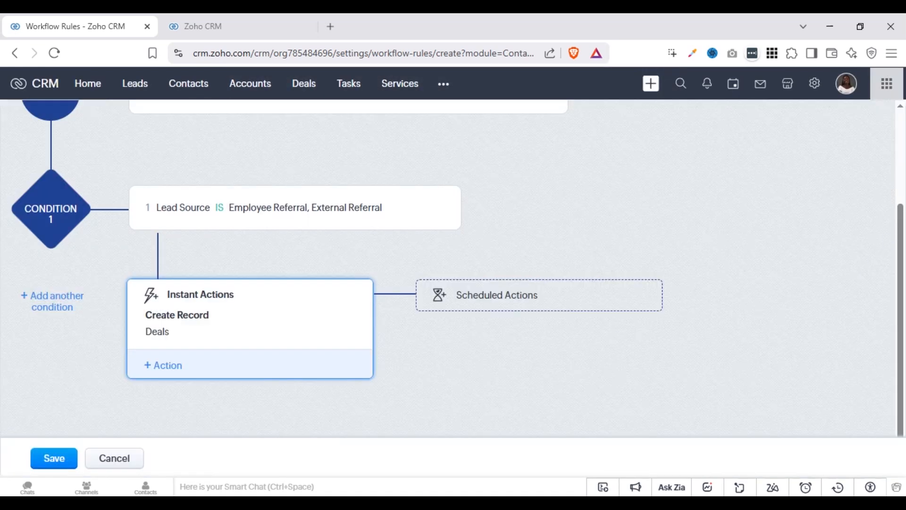
Review the rule's trigger, condition and instant action, and save the Create Deals workflow rule
scroll(901, 166, "up", 3)
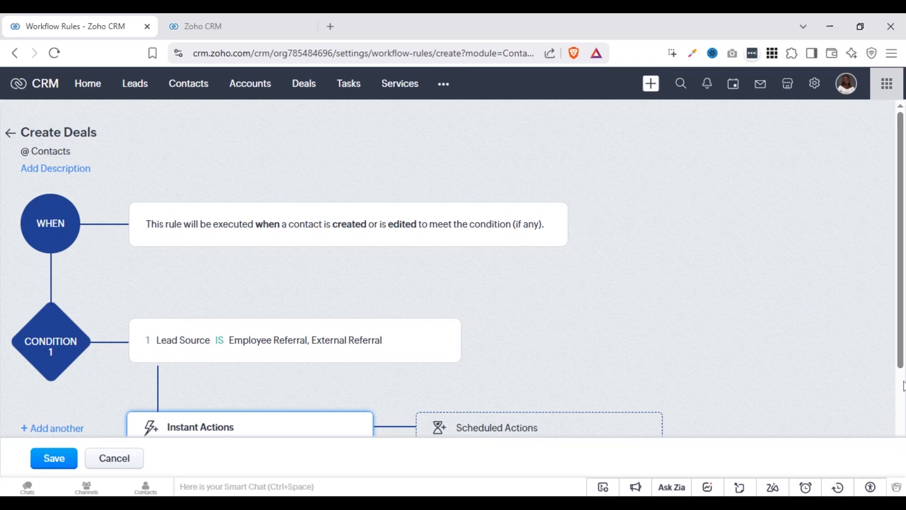
scroll(901, 411, "down", 3)
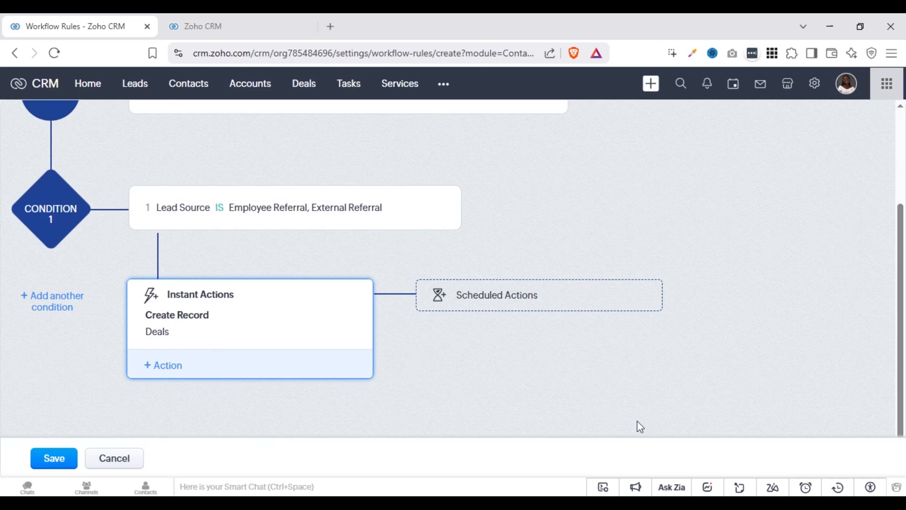
left_click(54, 459)
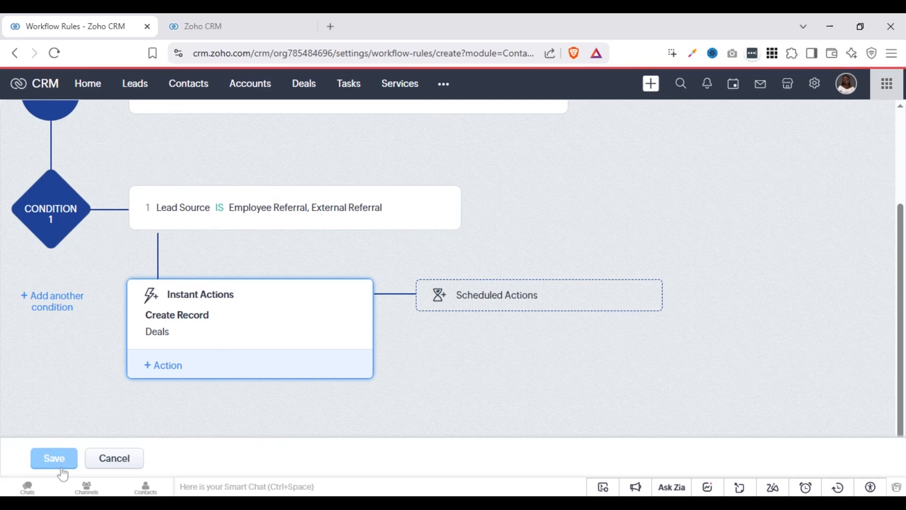